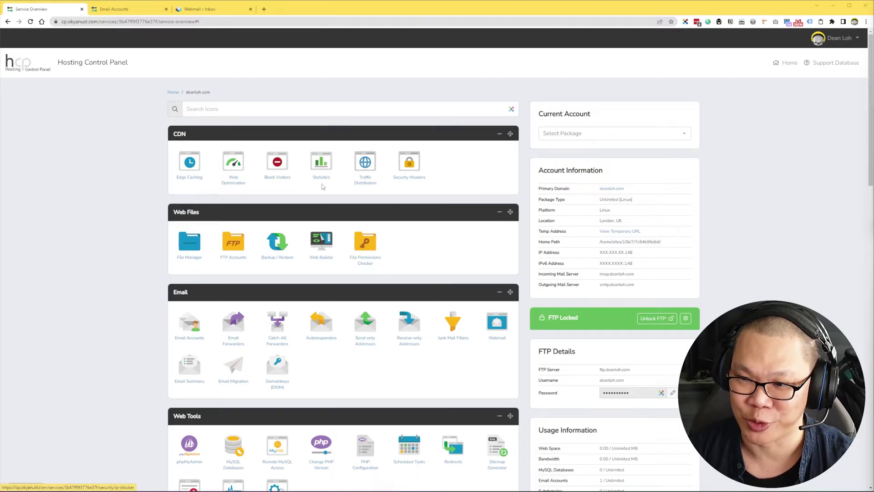
- Scroll the domain's Service Overview to bring the Email section tools into view
scroll(322, 187, "down", 2)
scroll(322, 187, "up", 1)
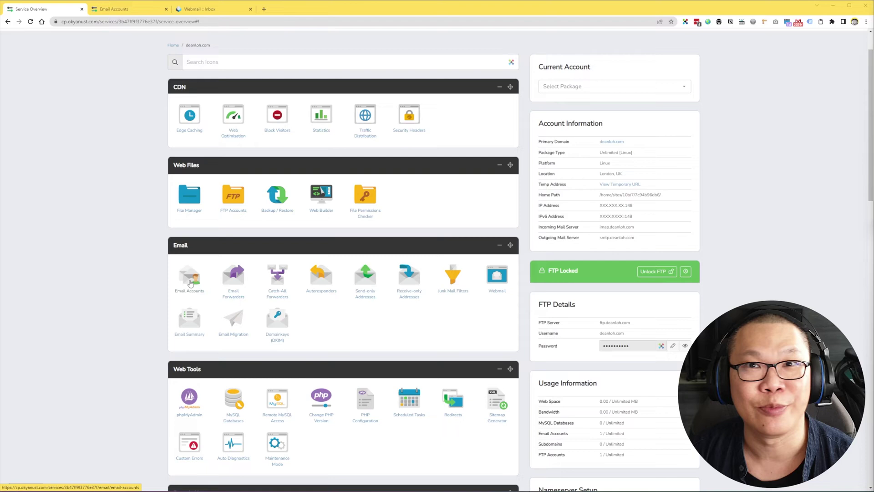
- Launch webmail for the domain's mailbox from Email Accounts via its Options menu
left_click(191, 283)
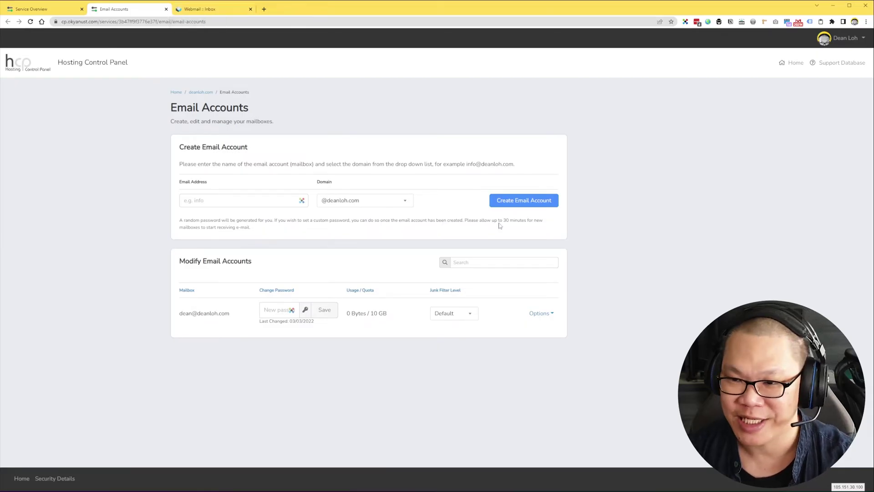
left_click(546, 317)
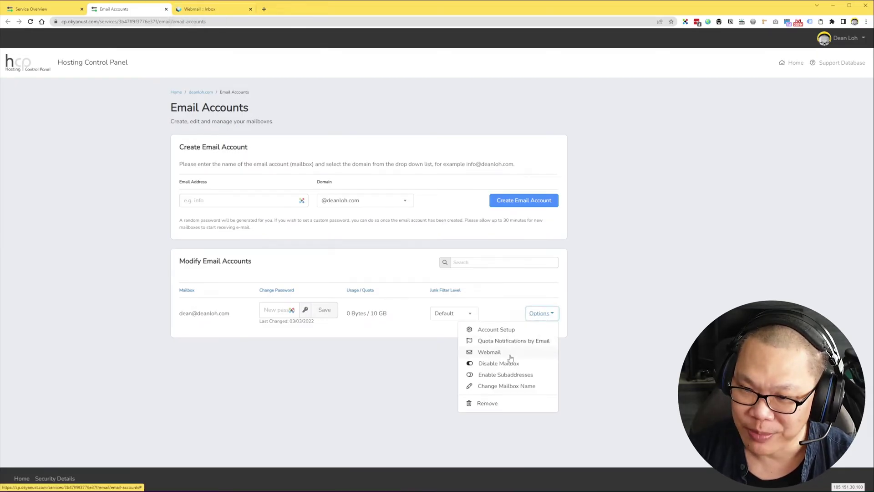
left_click(218, 9)
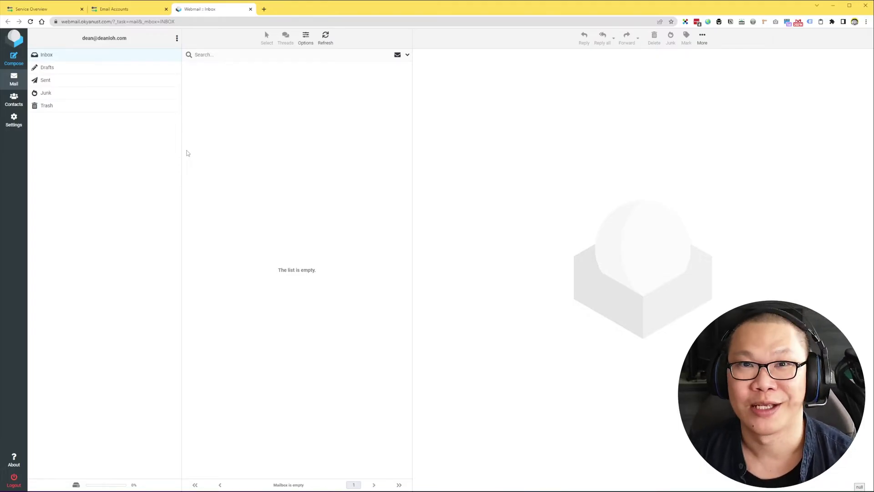
- Compose a message to the test recipient with subject 'This is fake me' and send it with an empty body
left_click(14, 63)
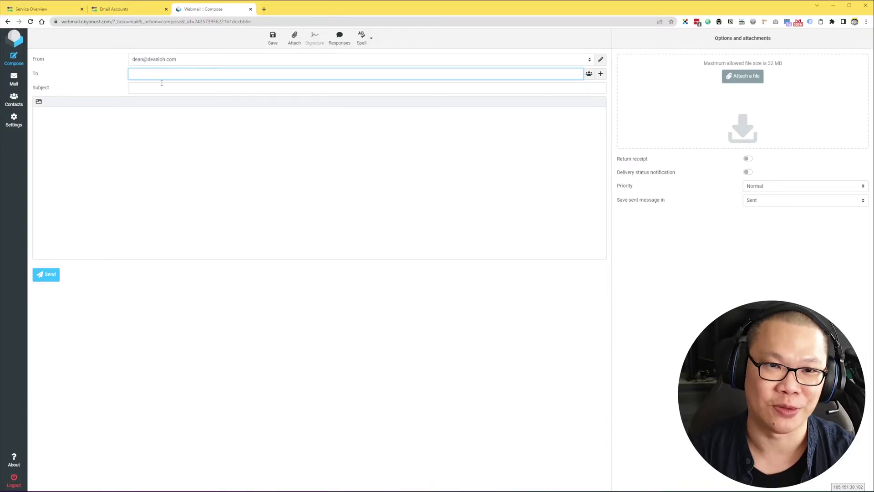
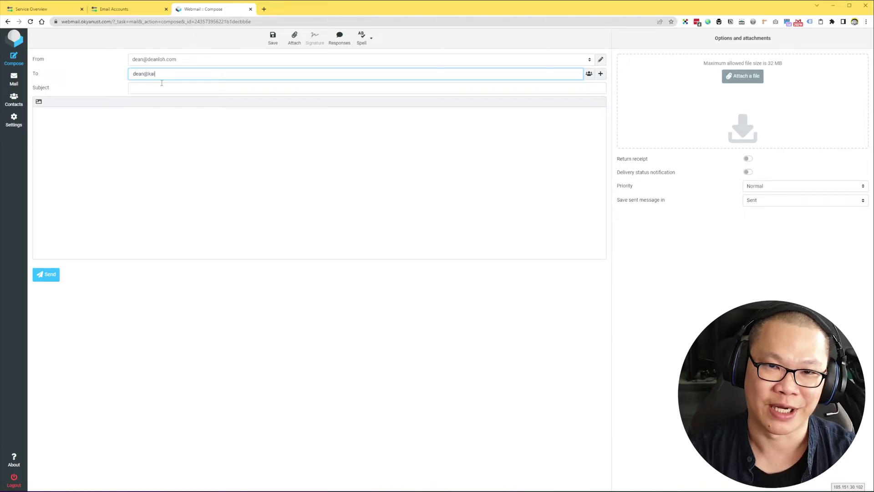
key("Tab")
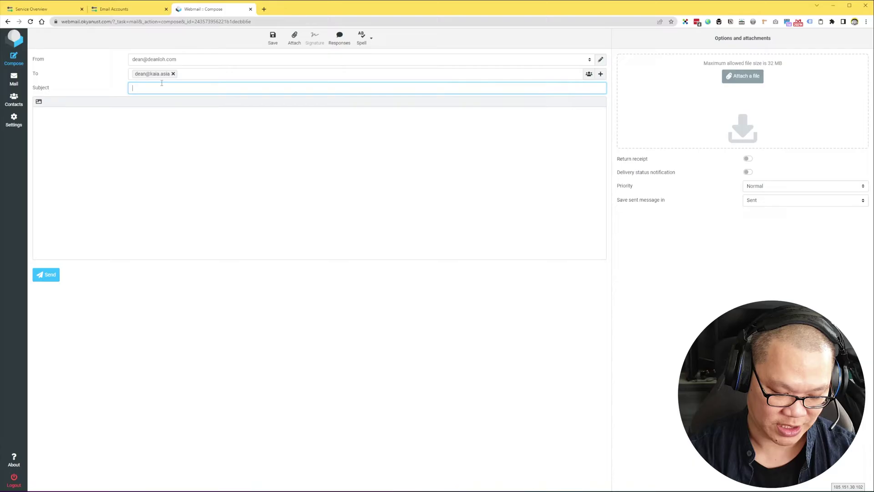
type("This")
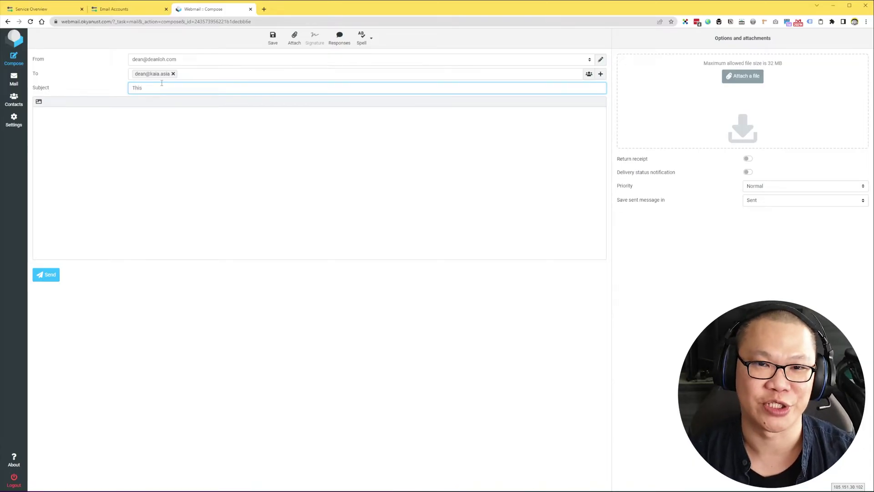
type(" is")
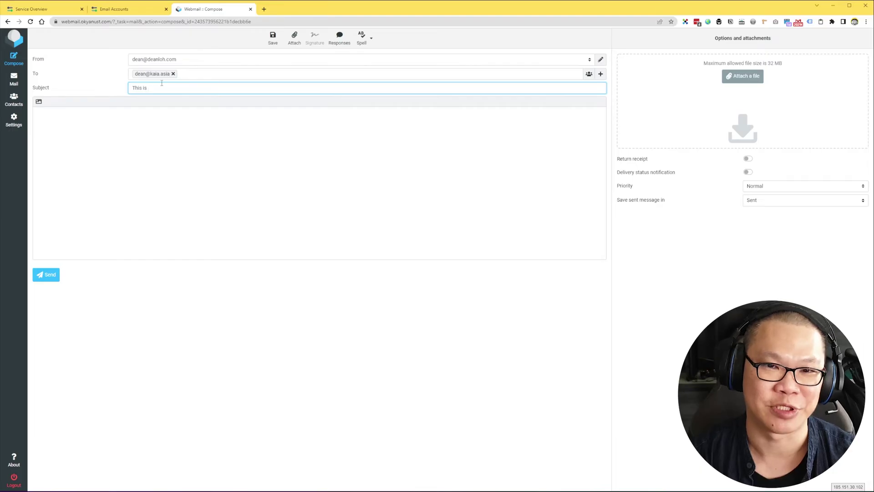
type(" fake me")
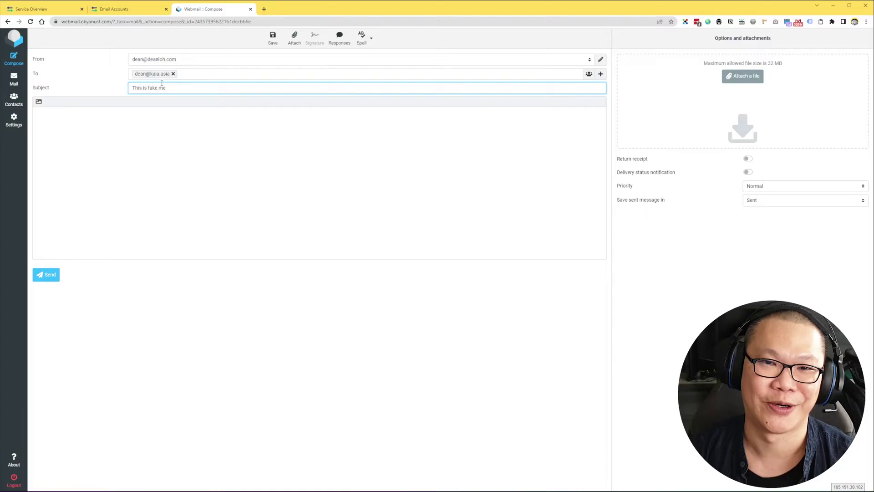
left_click(160, 166)
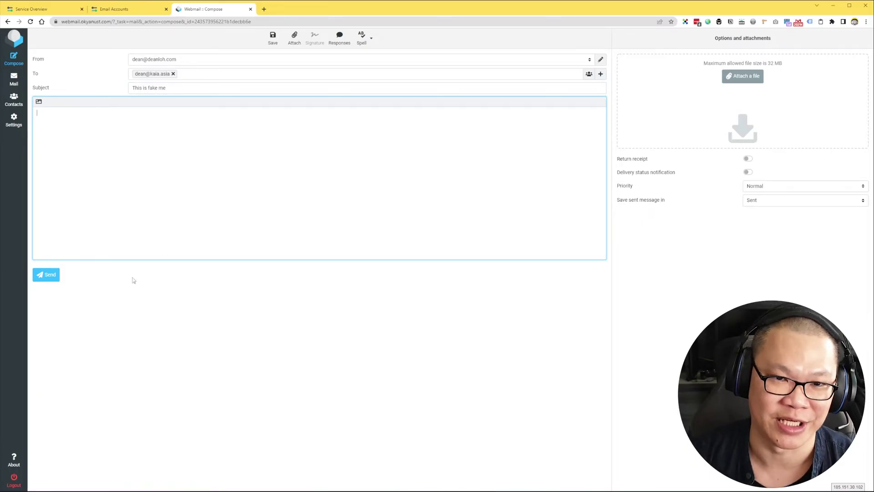
left_click(47, 276)
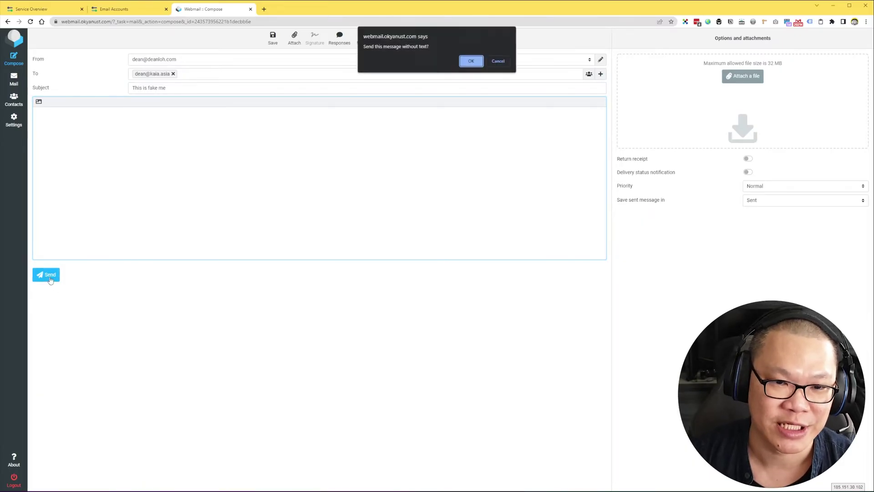
- Confirm sending the 'This is fake me' message without body text
left_click(472, 63)
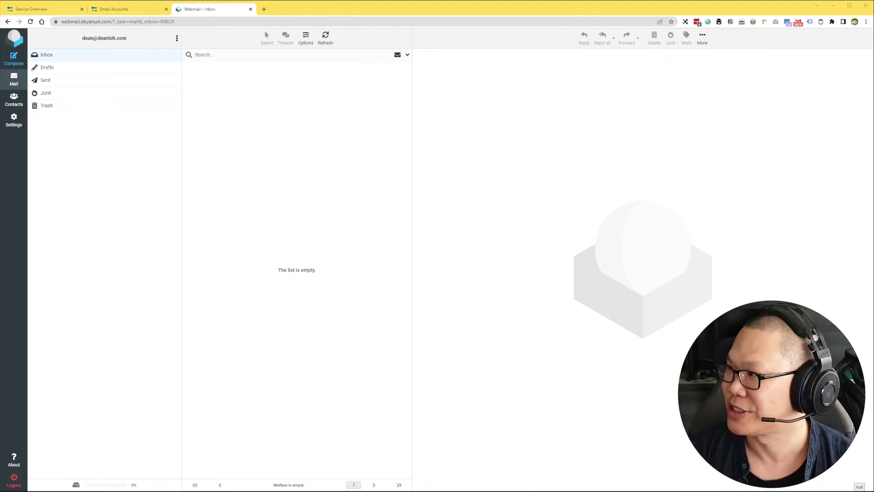
- Send a Gmail message titled 'This is real me' to the same contact, then minimize Gmail
left_click_drag(873, 59, 416, 62)
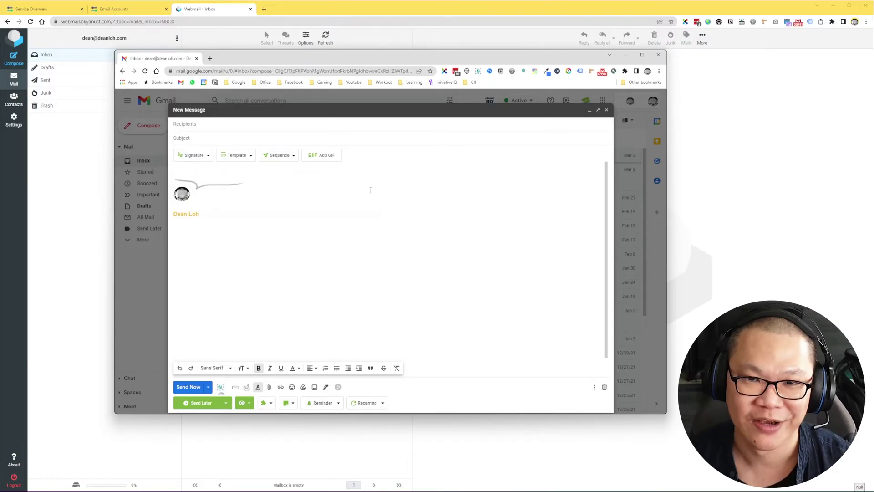
left_click(222, 129)
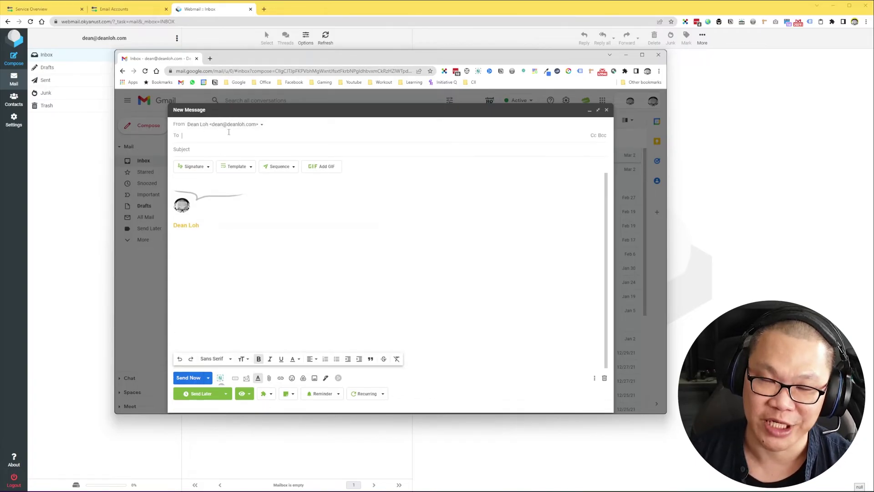
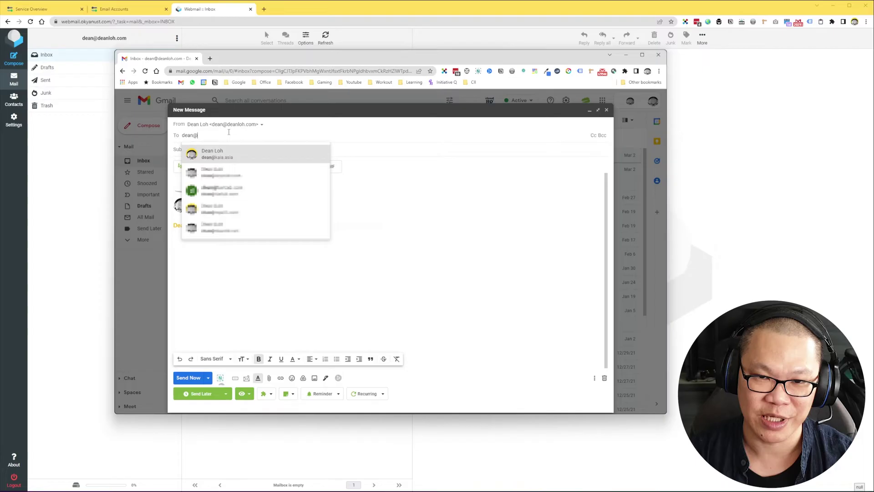
key("Return")
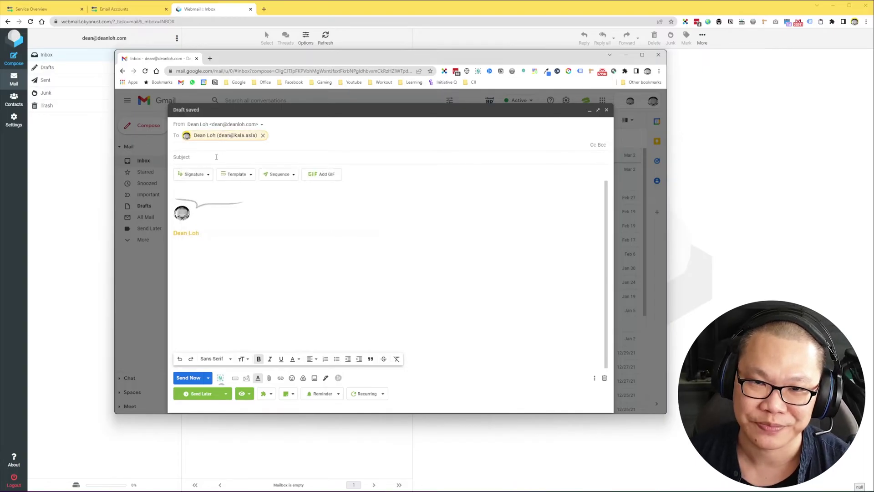
key("Tab")
type("This ")
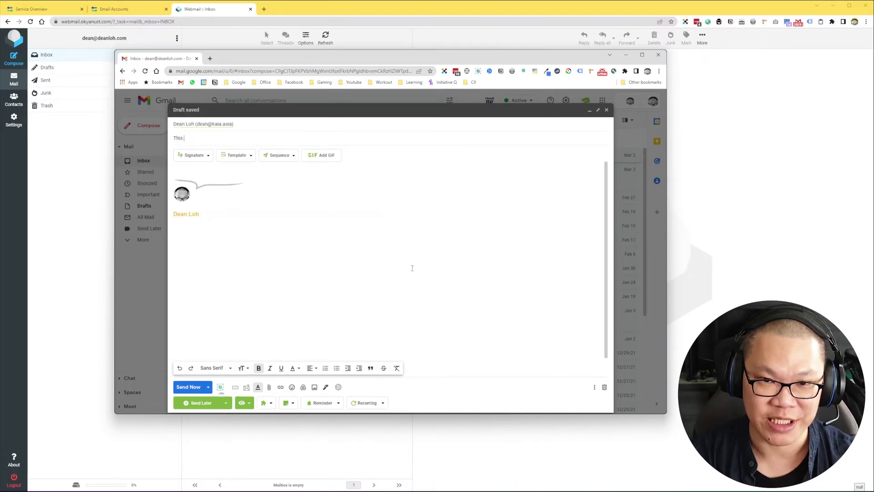
type("is real me")
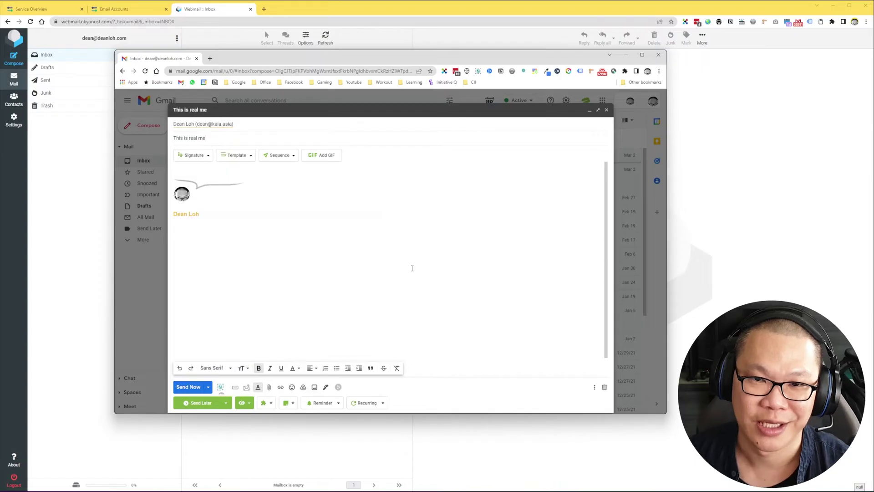
left_click(191, 387)
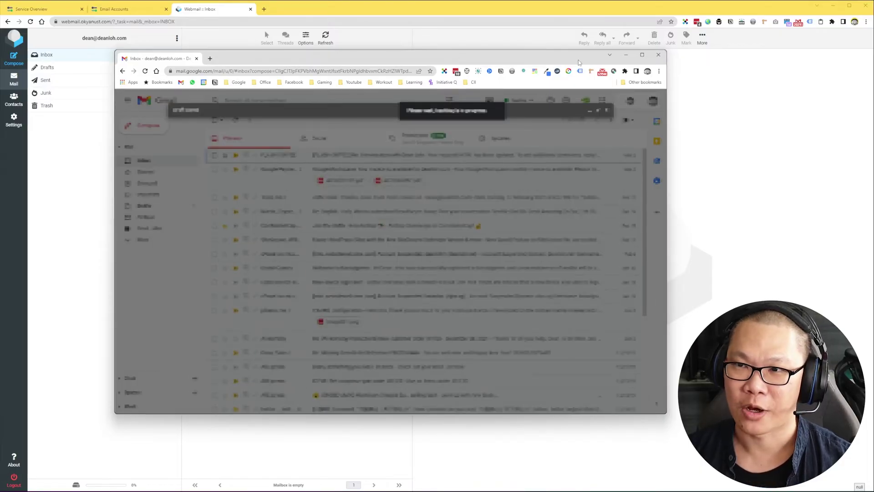
left_click(625, 55)
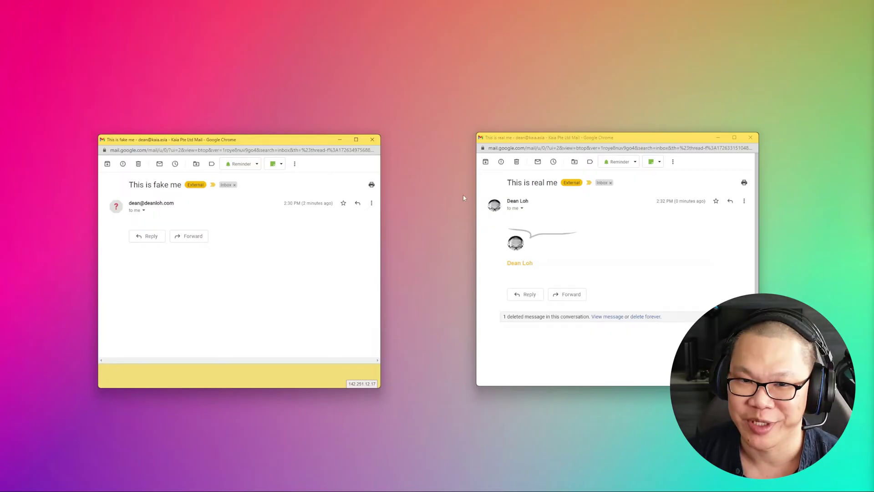
- Open the More actions menu on the 'This is fake me' email
mouse_move(165, 204)
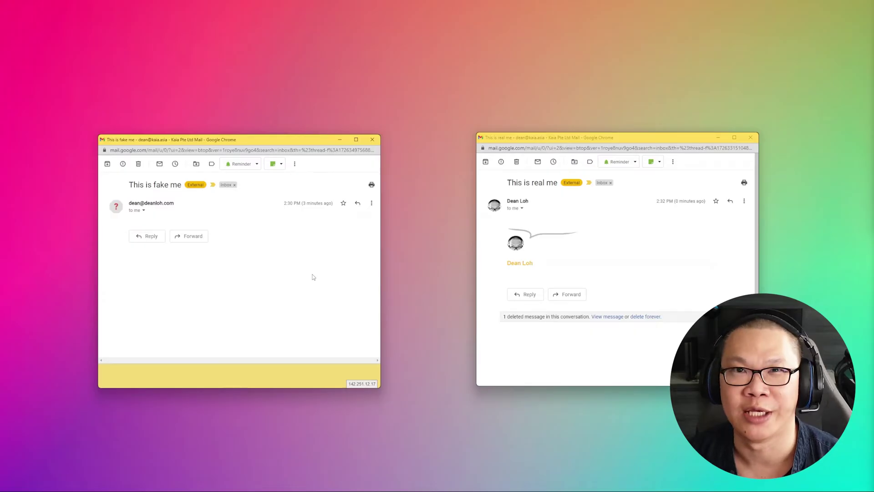
left_click(371, 203)
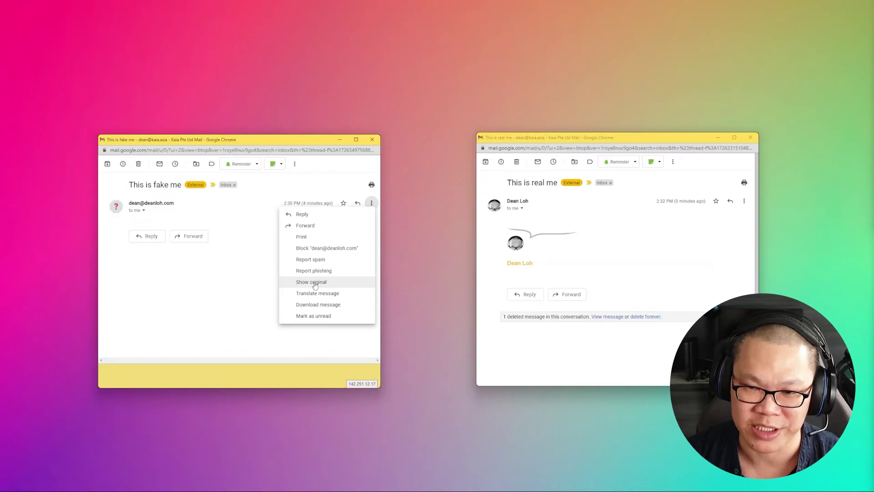
- Show the fake email's original and highlight its SPF SOFTFAIL and DMARC FAIL rows
left_click(315, 282)
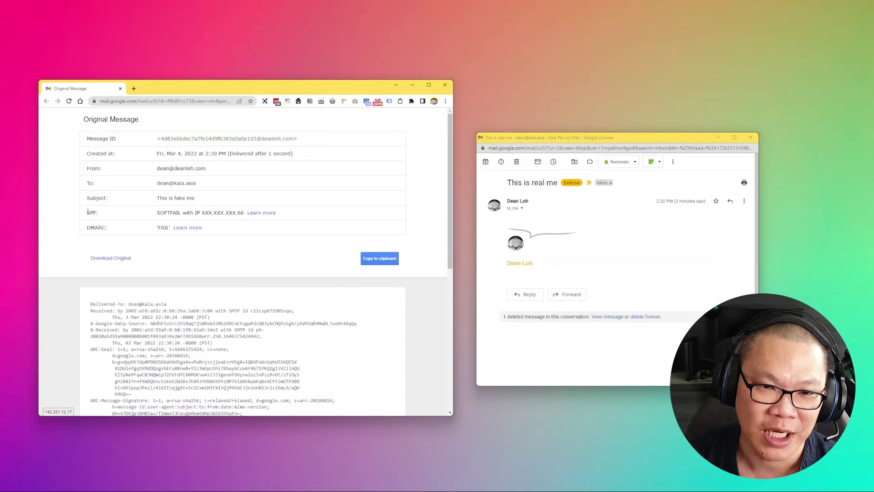
left_click_drag(87, 211, 298, 233)
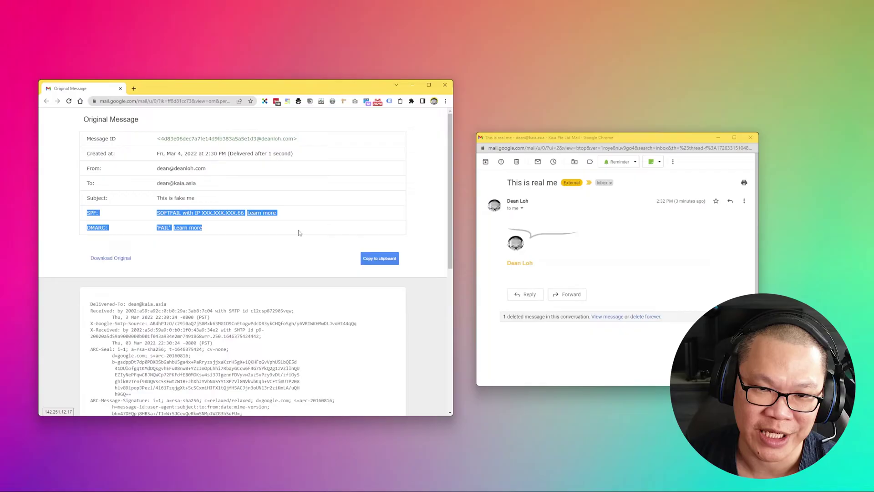
left_click(299, 232)
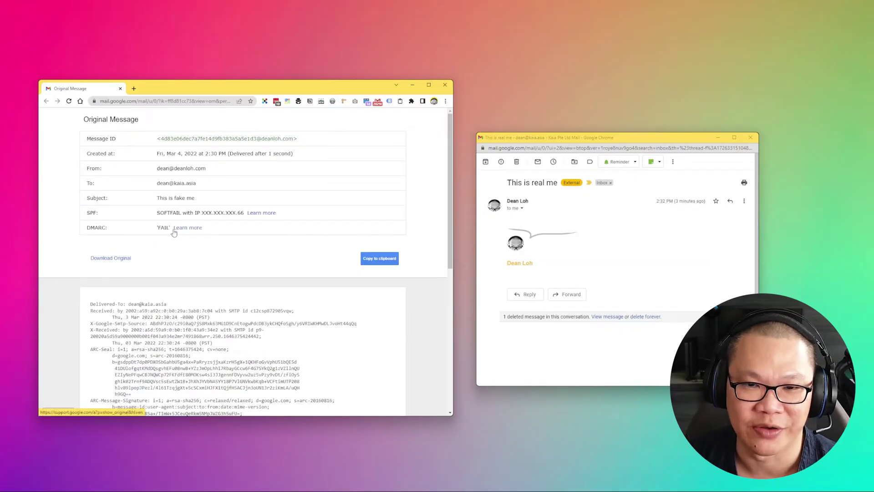
double_click(91, 213)
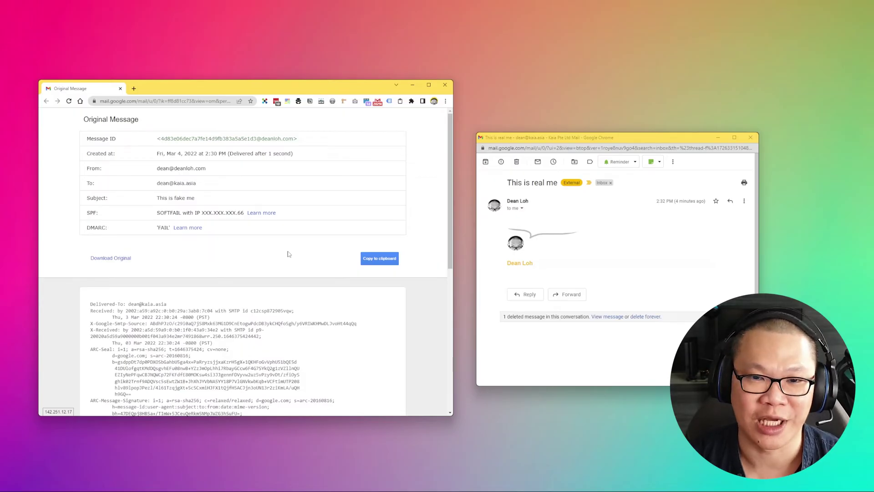
- Search the fake email's source for 'received' and jump to the first match
key("ctrl+f")
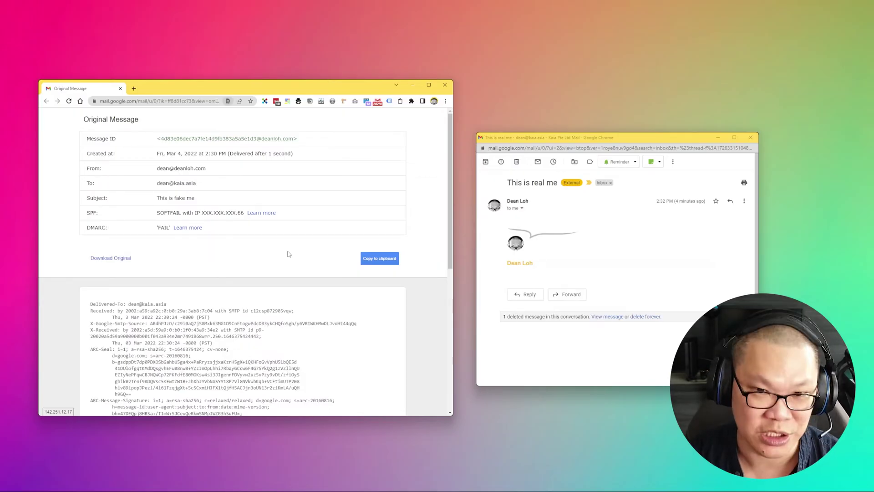
type("received")
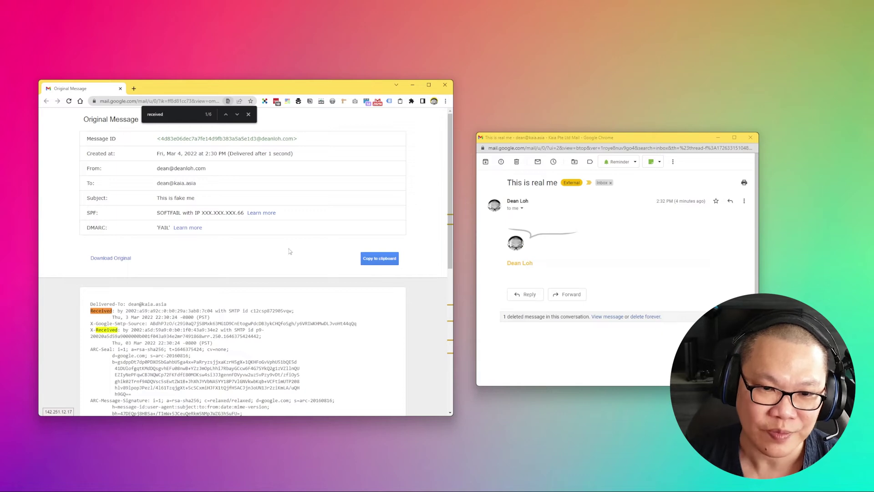
scroll(289, 251, "down", 3)
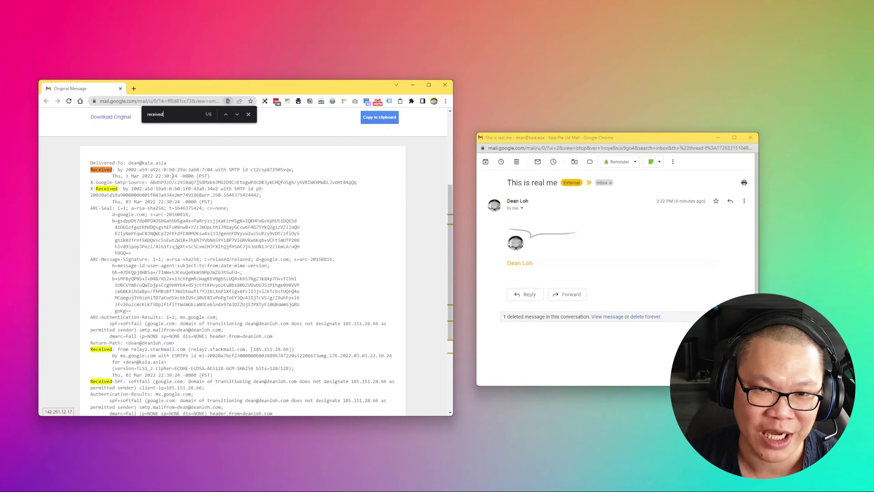
left_click(250, 117)
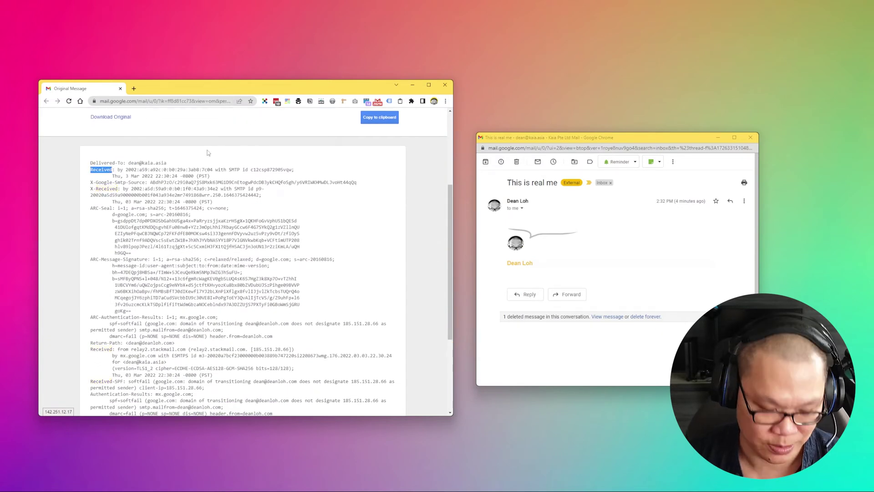
key("ctrl+f")
key("Return")
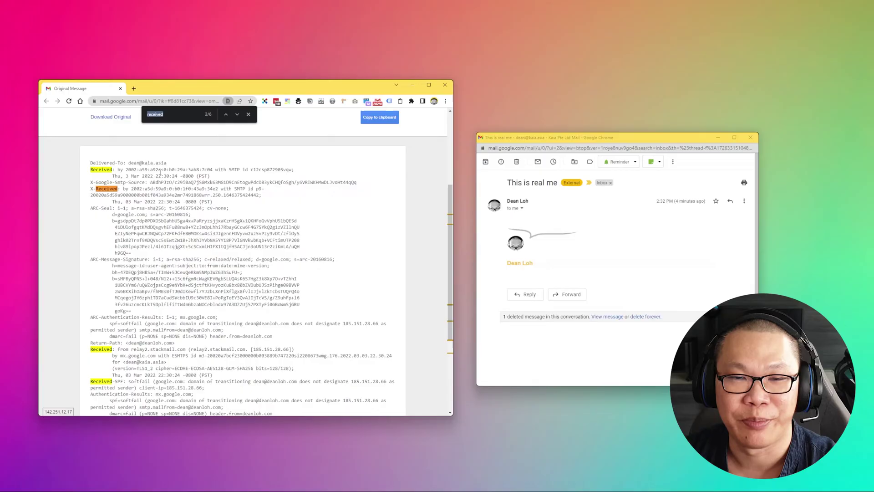
triple_click(160, 170)
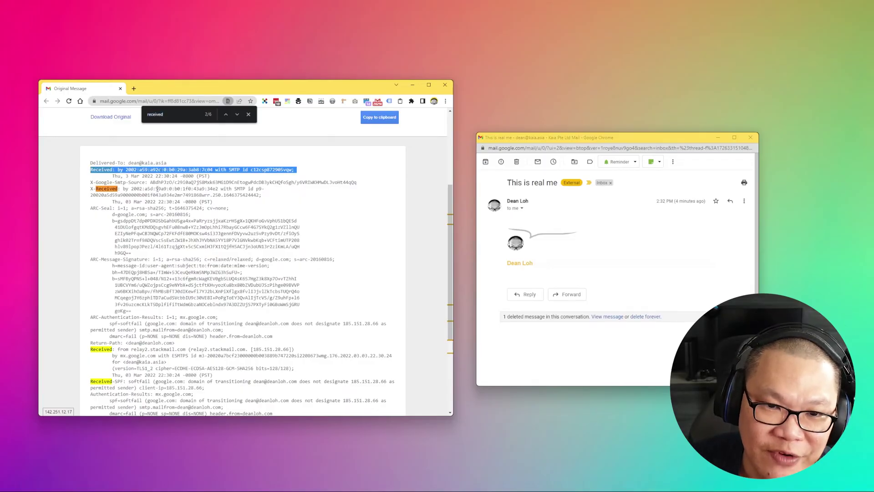
triple_click(156, 191)
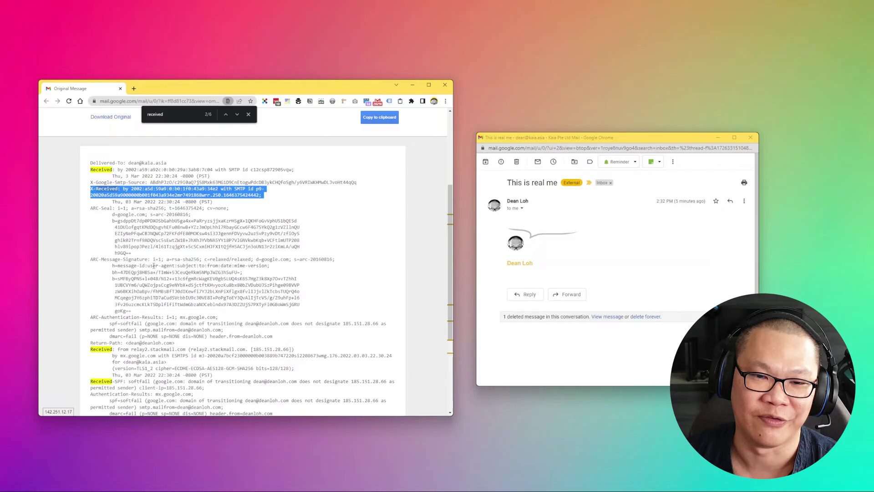
scroll(181, 262, "down", 2)
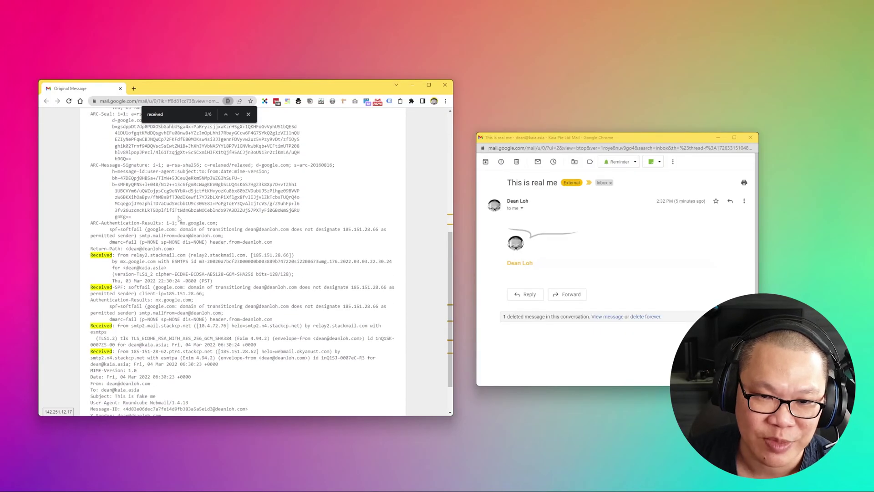
scroll(181, 220, "down", 1)
left_click_drag(150, 209, 174, 209)
triple_click(162, 209)
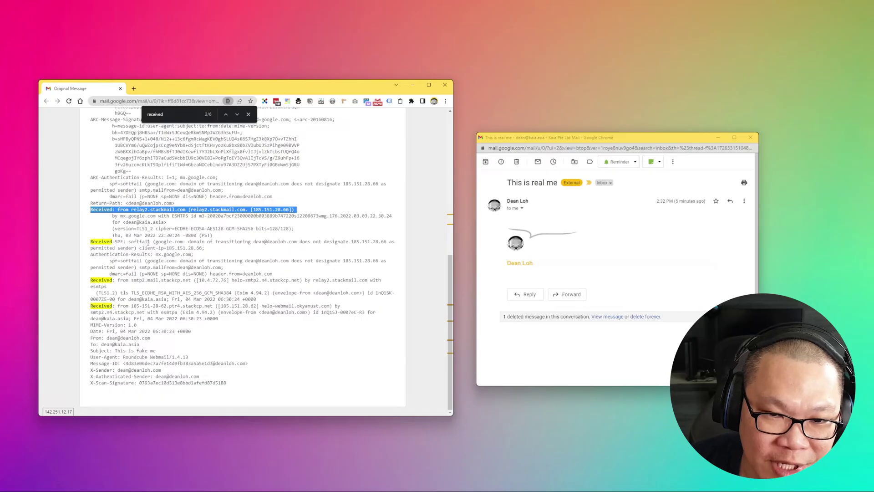
triple_click(149, 243)
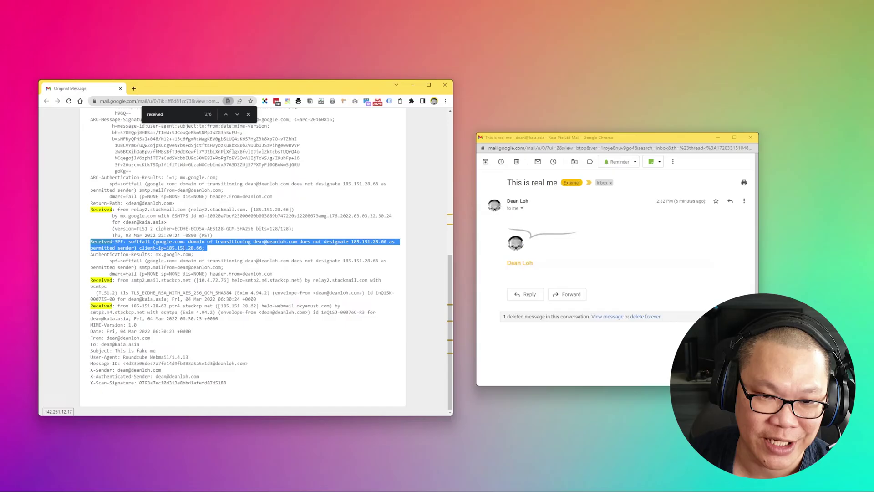
triple_click(174, 282)
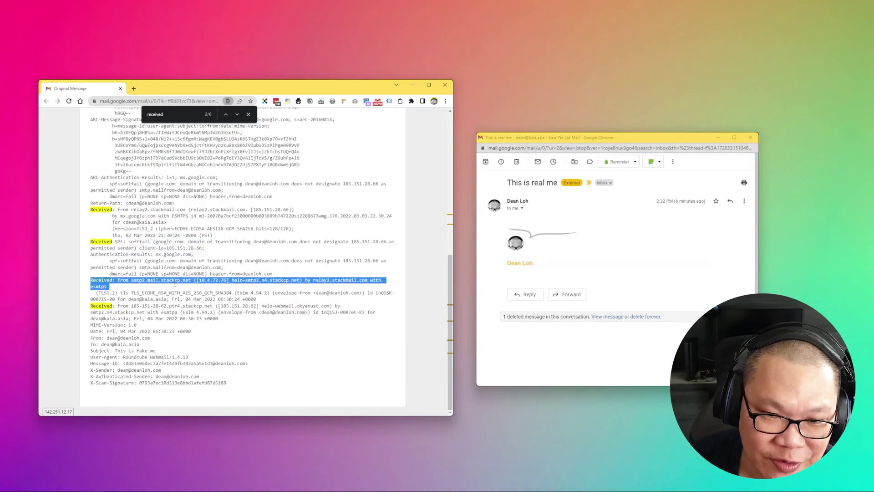
triple_click(168, 306)
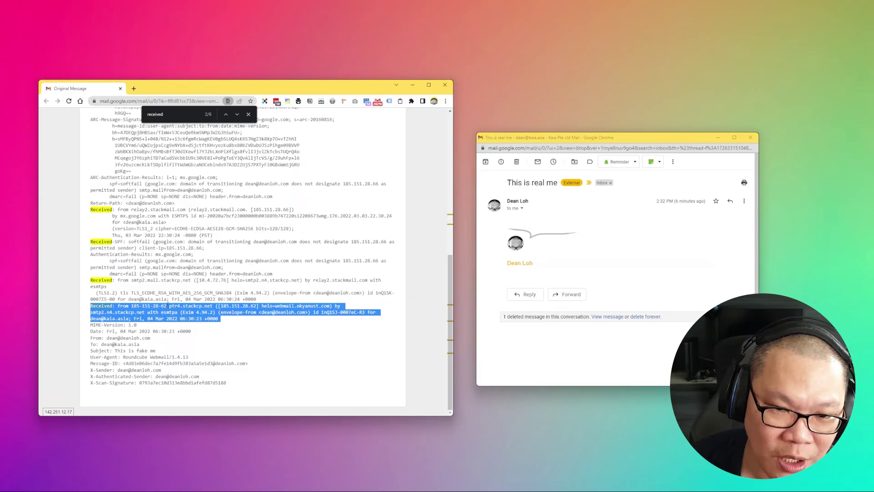
- Search the fake email's source for 'dmarc' and step to the second dmarc=fail match
left_click(223, 334)
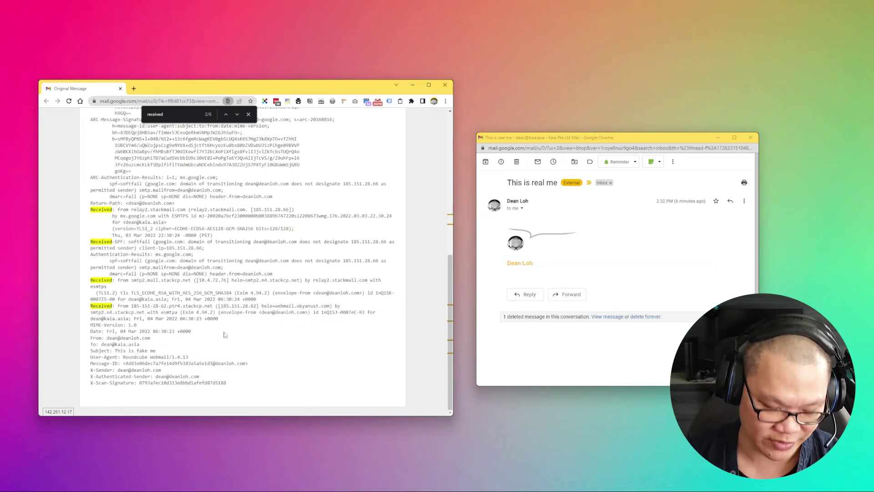
key("ctrl+f")
type("dmarc")
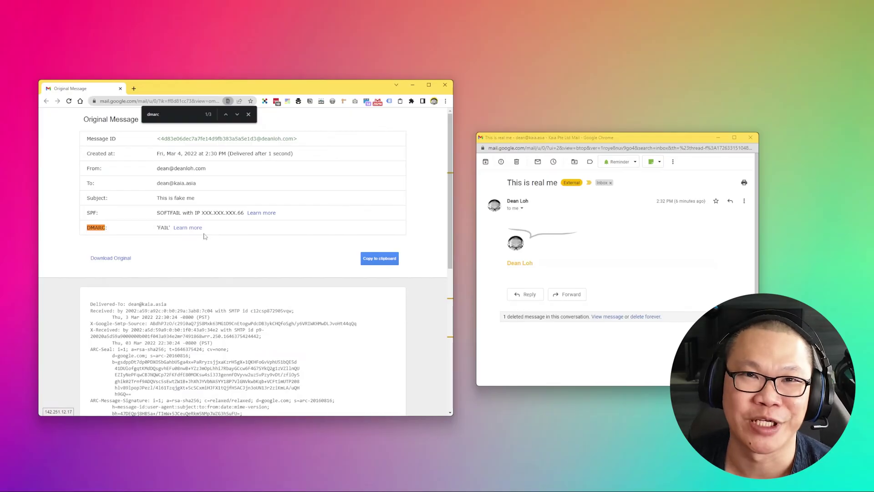
left_click(237, 115)
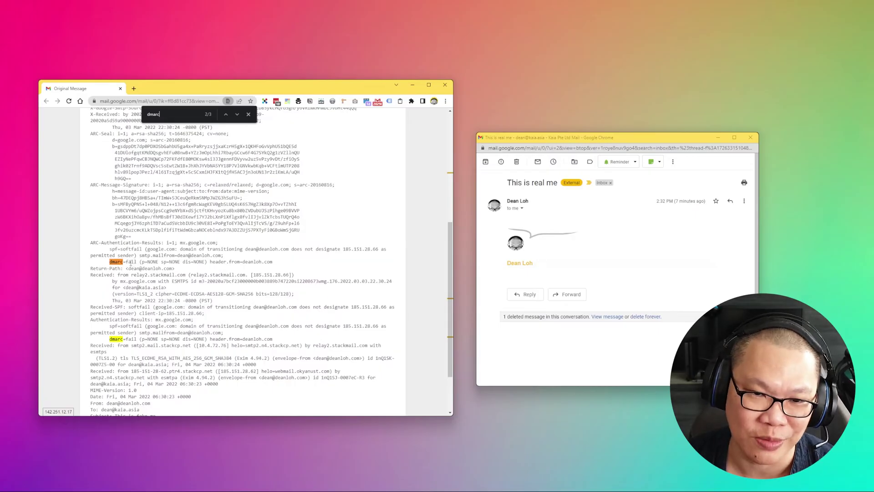
- Highlight 'fail' after dmarc=, then the later dmarc=fail (p=NONE sp=NONE dis=NONE) line
double_click(131, 261)
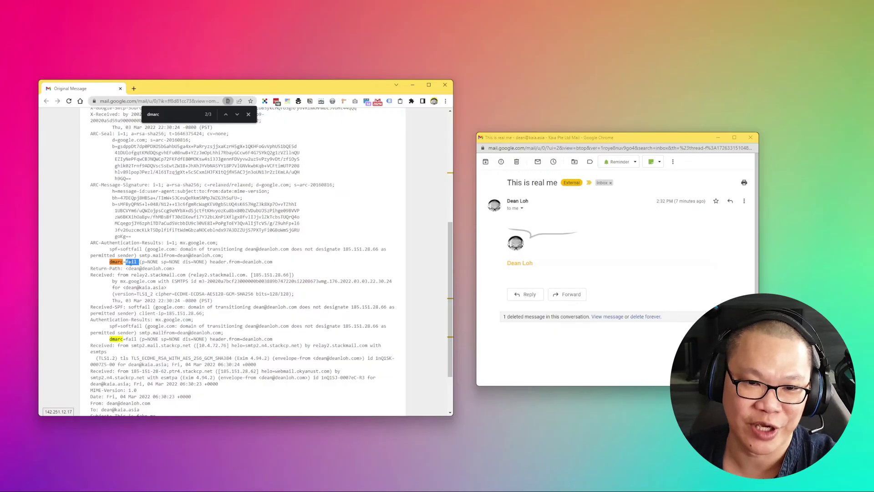
scroll(158, 269, "down", 1)
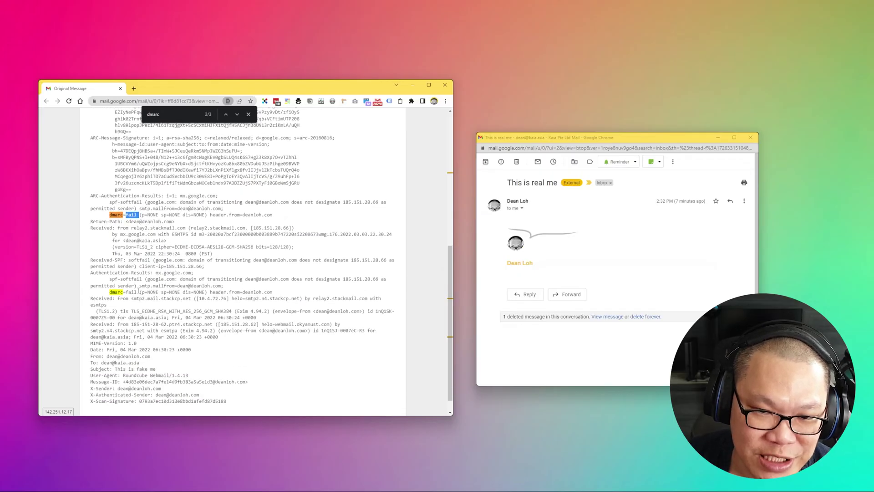
triple_click(139, 290)
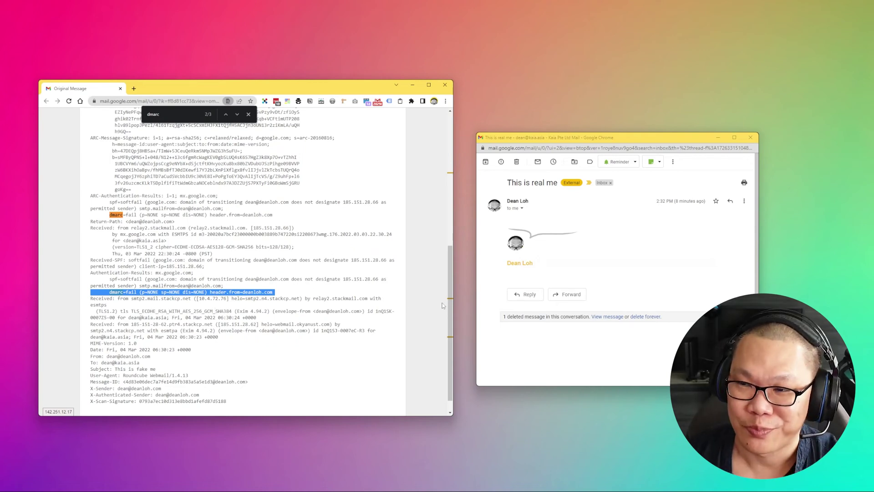
- Show the original headers of the genuine 'This is real me' email
left_click(660, 281)
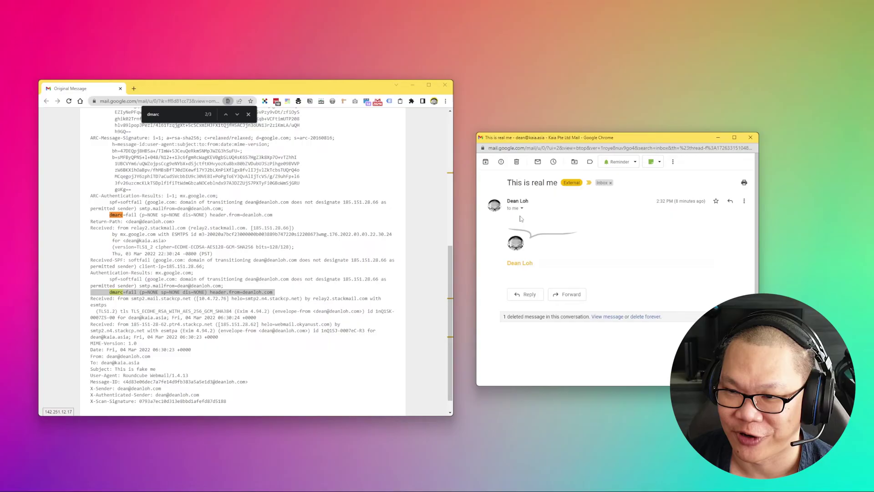
left_click(744, 200)
left_click(736, 280)
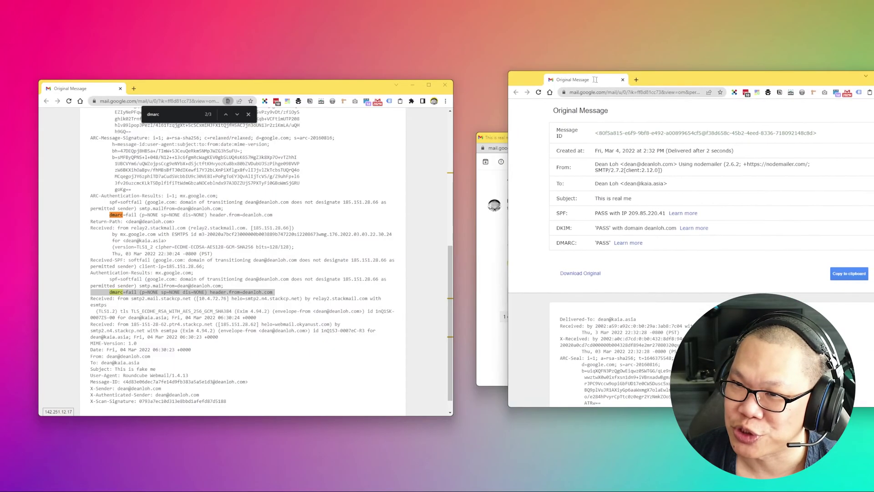
- Place the real headers window beside the spoofed one, resize both, and highlight SPF PASS
left_click_drag(597, 87, 495, 87)
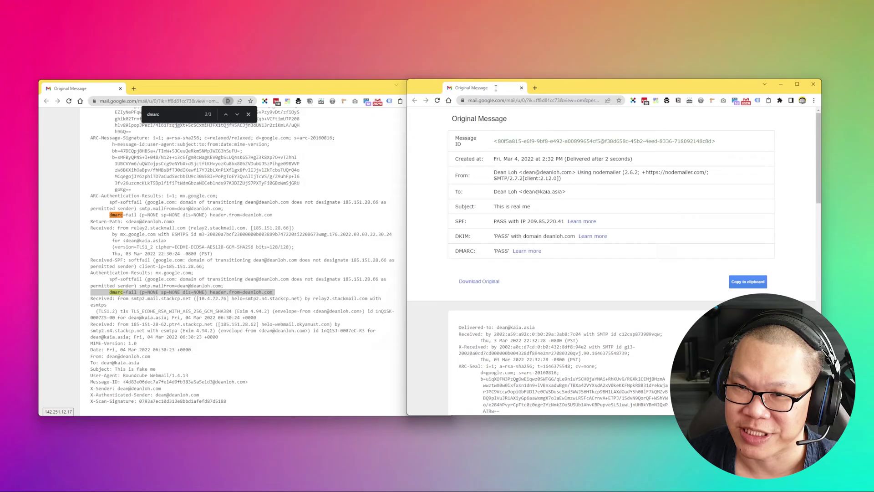
left_click_drag(403, 195, 471, 195)
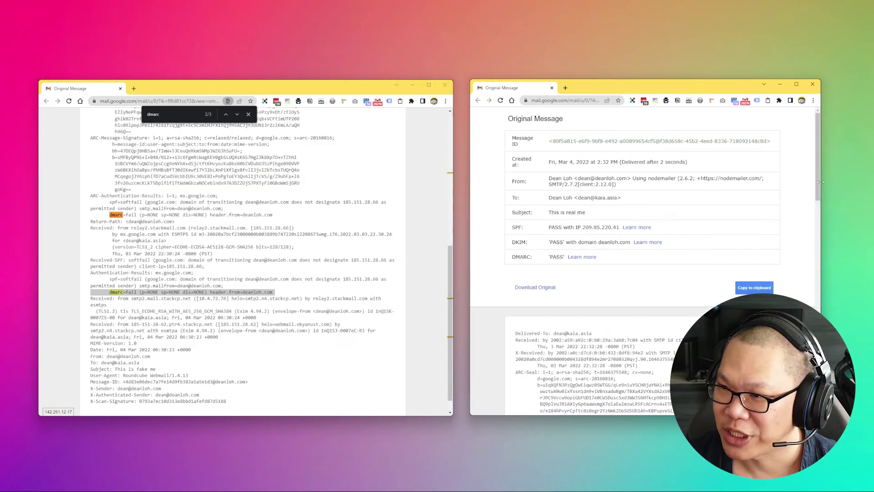
left_click_drag(821, 193, 853, 193)
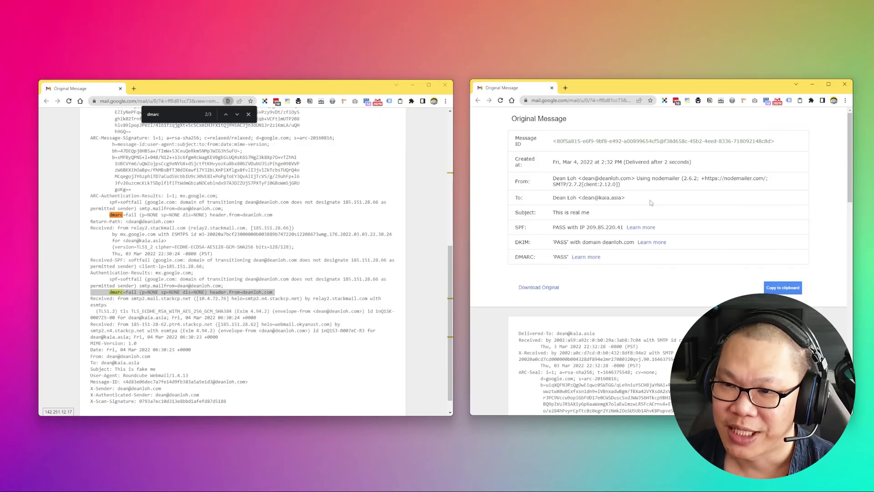
left_click_drag(514, 227, 681, 260)
left_click(680, 260)
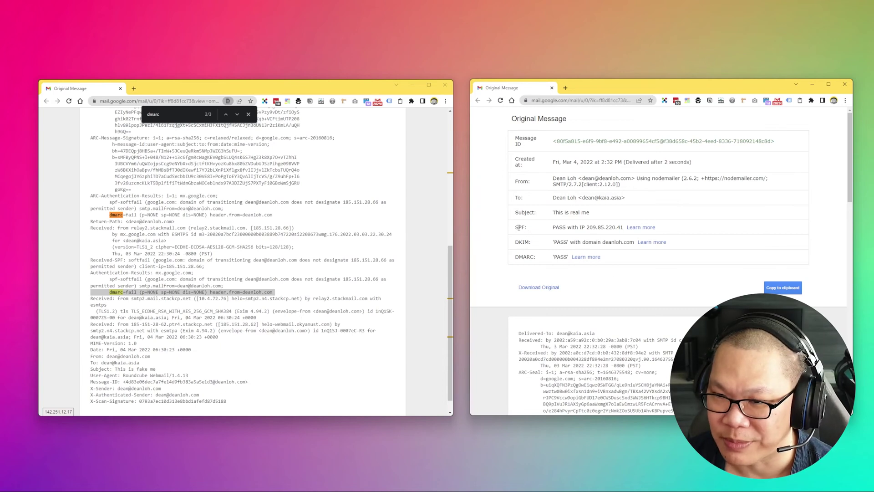
double_click(520, 227)
double_click(524, 242)
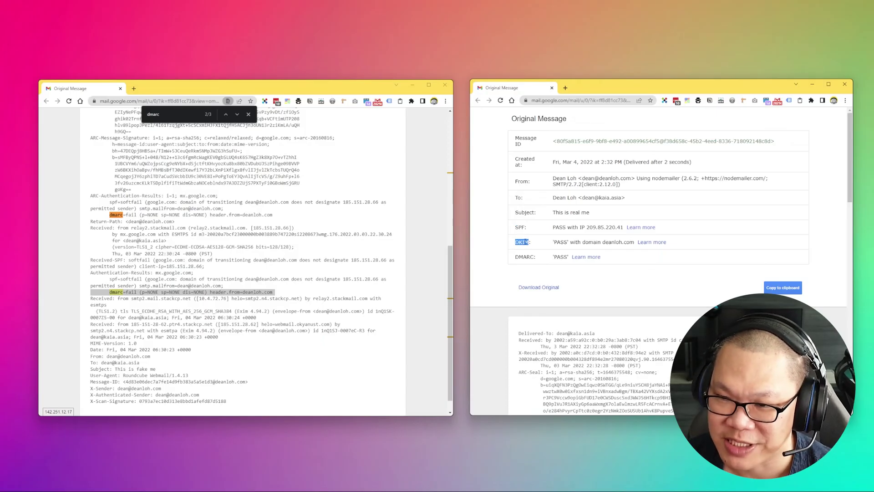
double_click(526, 258)
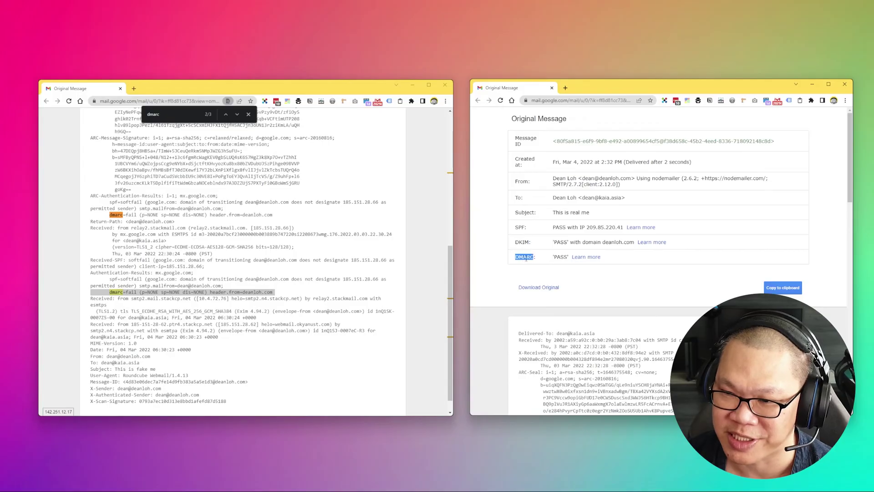
left_click(622, 268)
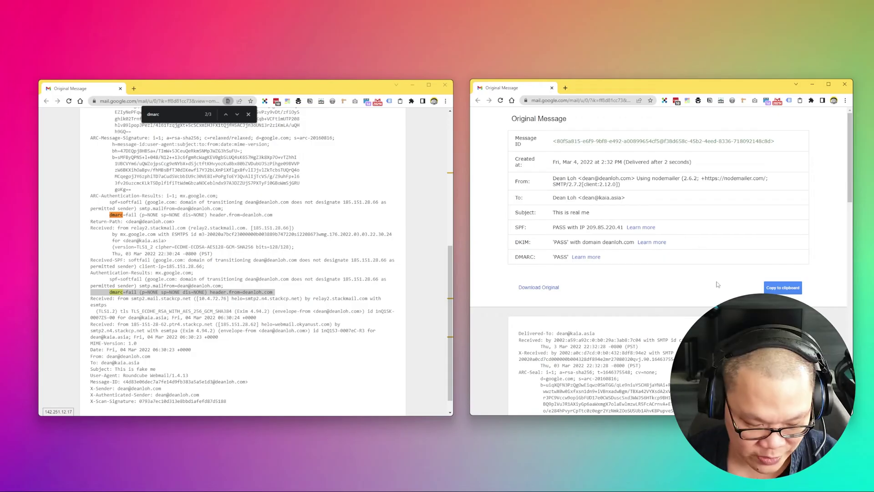
- Search the real headers for 'receive' and highlight google in the sending server name
key("ctrl+f")
type("receive")
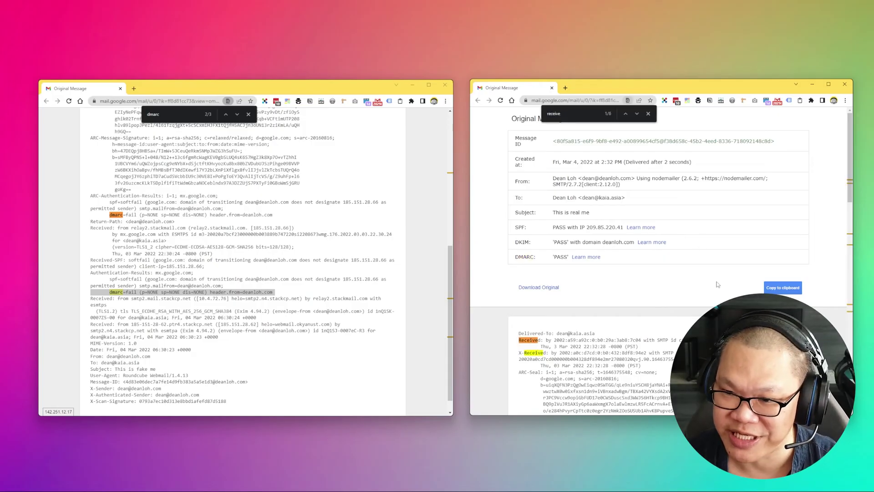
scroll(717, 284, "down", 3)
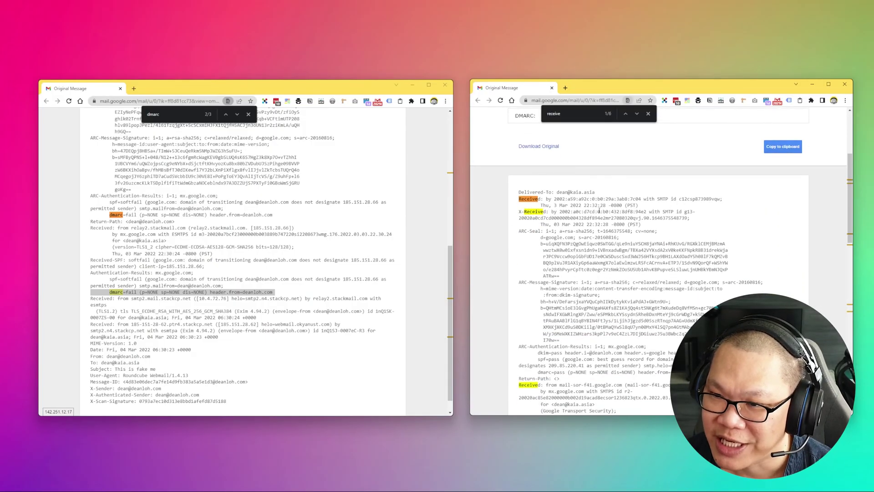
scroll(597, 220, "down", 3)
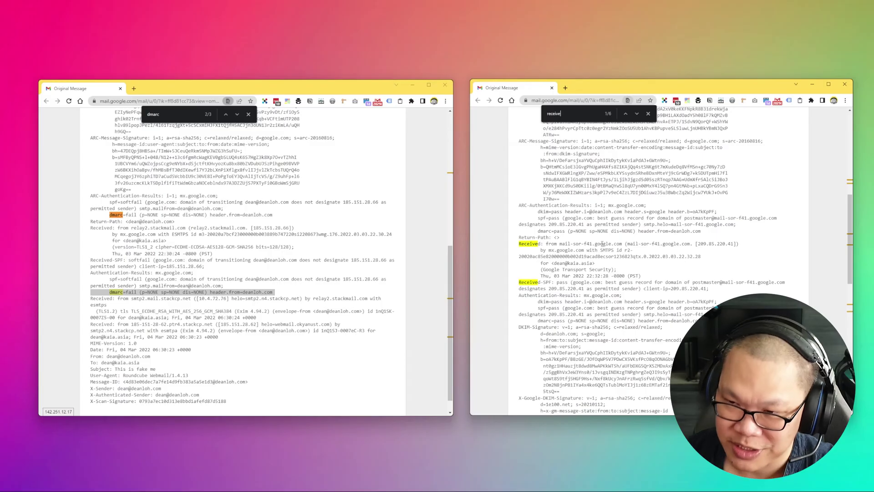
double_click(603, 244)
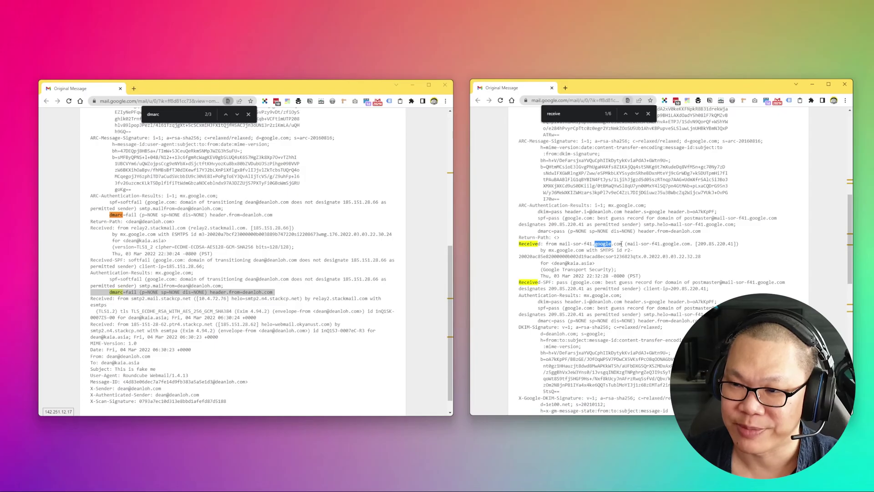
- Highlight google.com in the Received-SPF line and scroll through the remaining Received hops
scroll(621, 244, "down", 3)
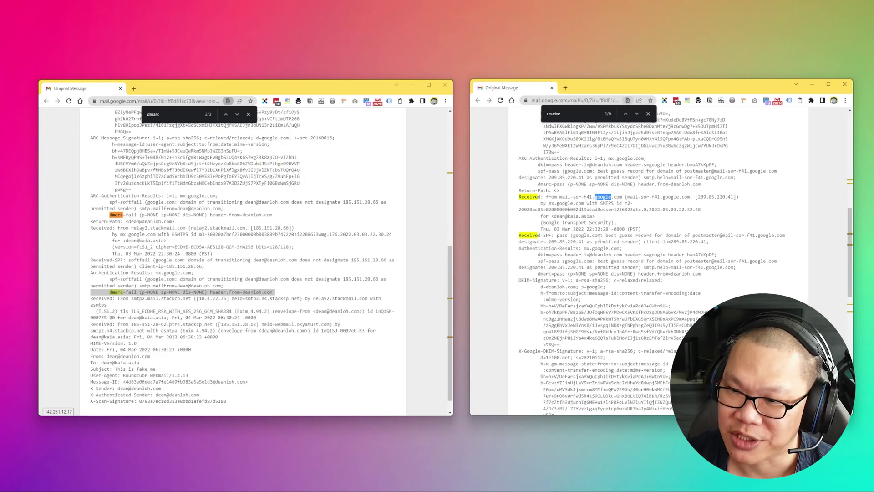
scroll(589, 237, "down", 1)
double_click(581, 188)
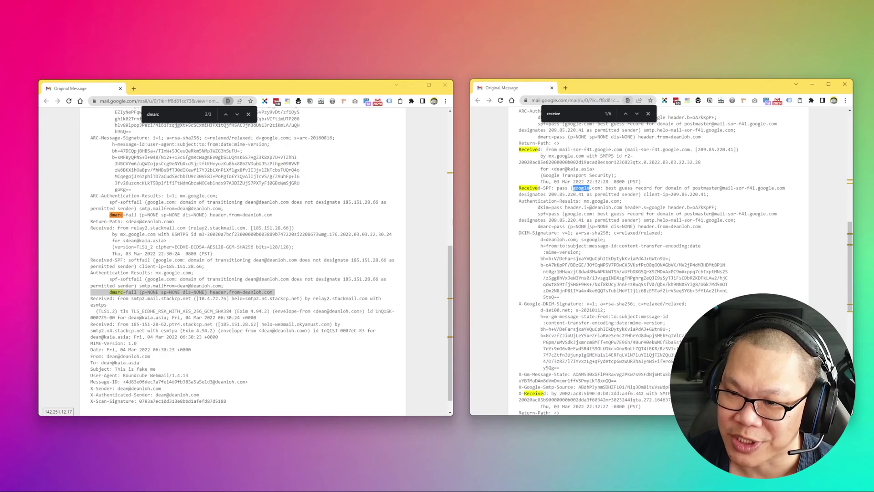
scroll(594, 360, "down", 1)
scroll(594, 359, "down", 1)
scroll(567, 332, "down", 2)
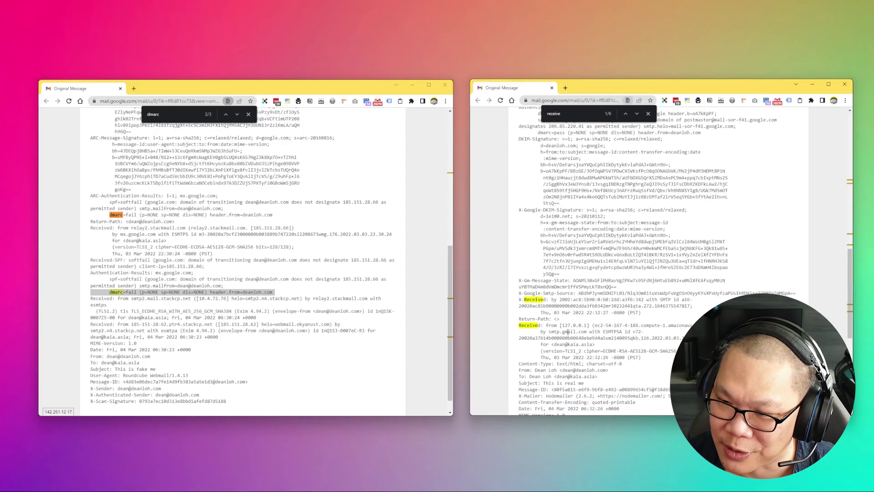
scroll(599, 331, "down", 3)
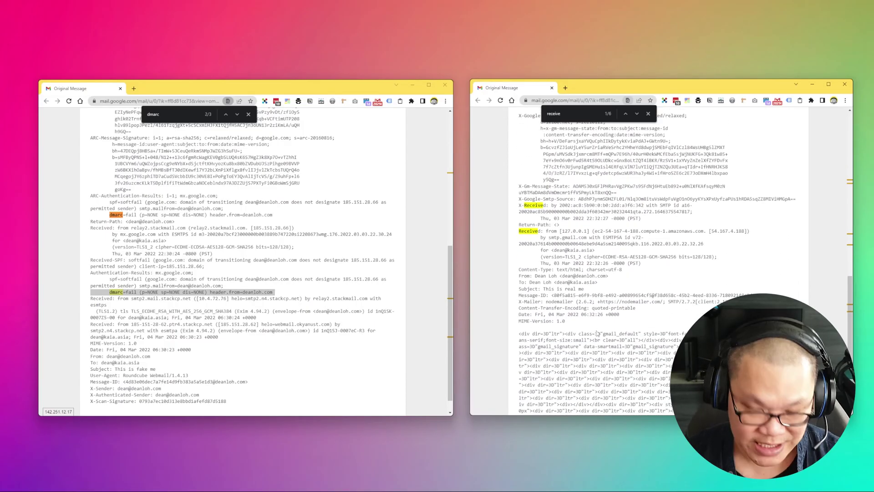
- Search the real headers for 'dmarc' and highlight the first dmarc=pass result
key("ctrl+f")
type("dmarc")
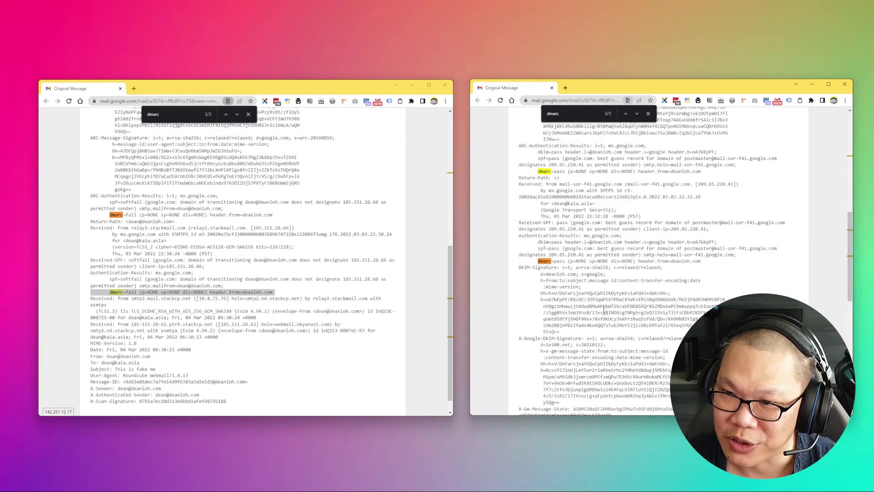
triple_click(576, 173)
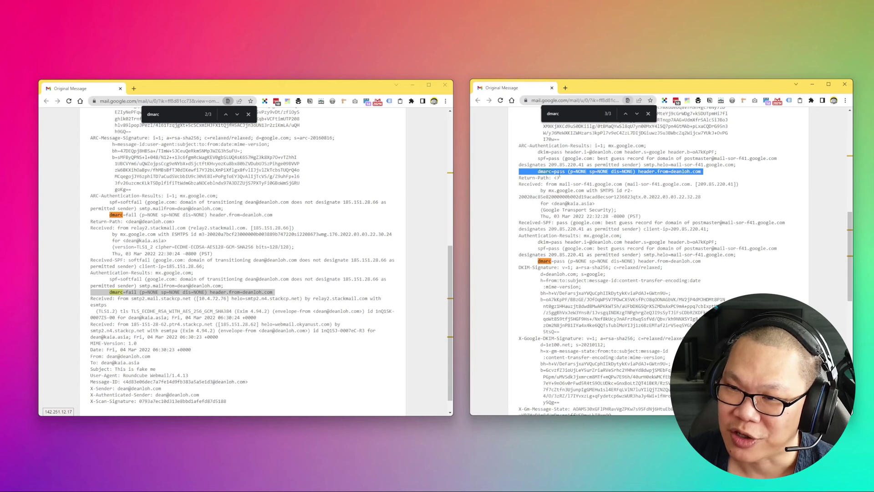
double_click(559, 172)
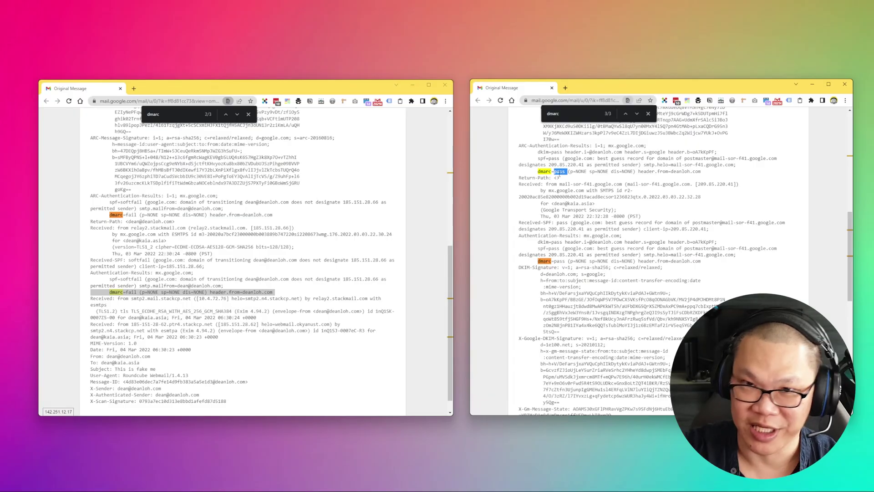
- Highlight the second dmarc=pass line and the DKIM-Signature with the sender's domain
triple_click(566, 263)
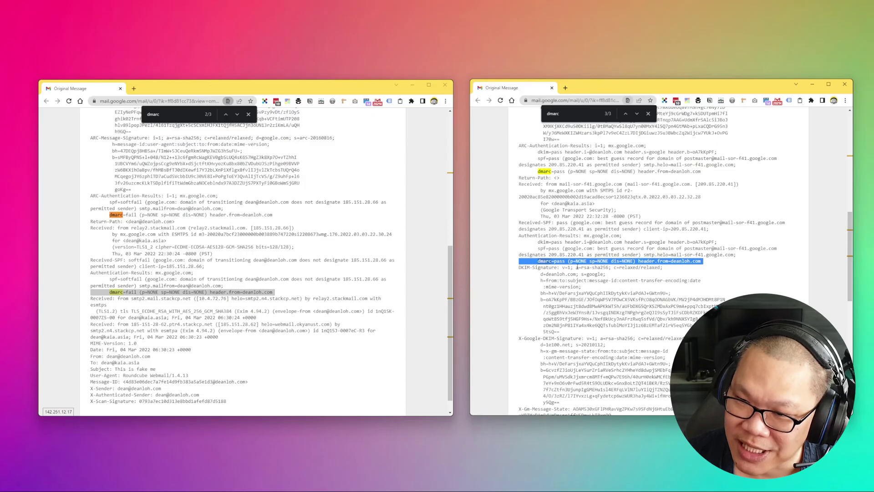
triple_click(578, 268)
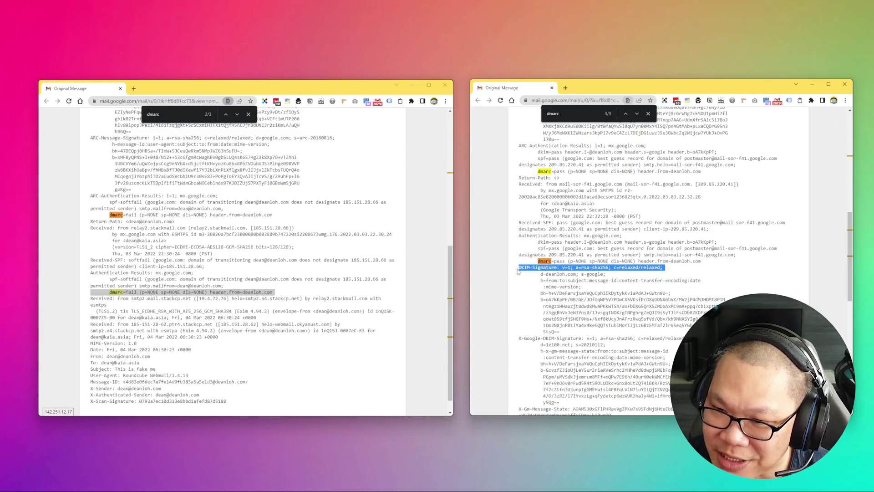
left_click_drag(615, 274, 518, 272)
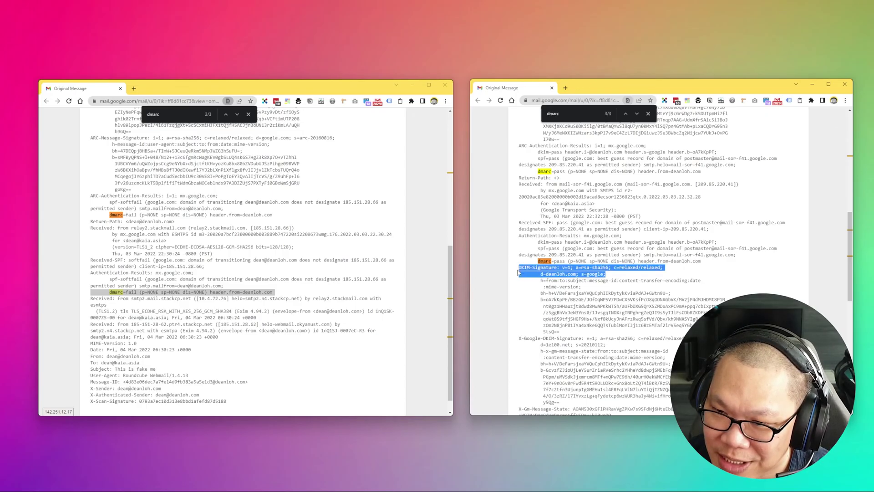